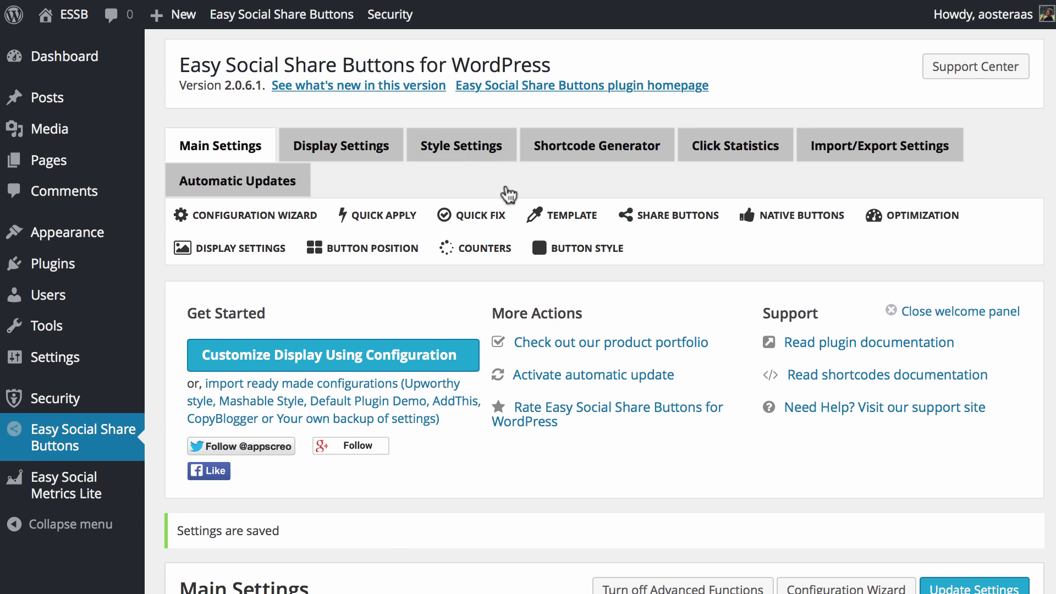
scroll(344, 416, "down", 4)
scroll(344, 421, "down", 5)
scroll(355, 424, "down", 2)
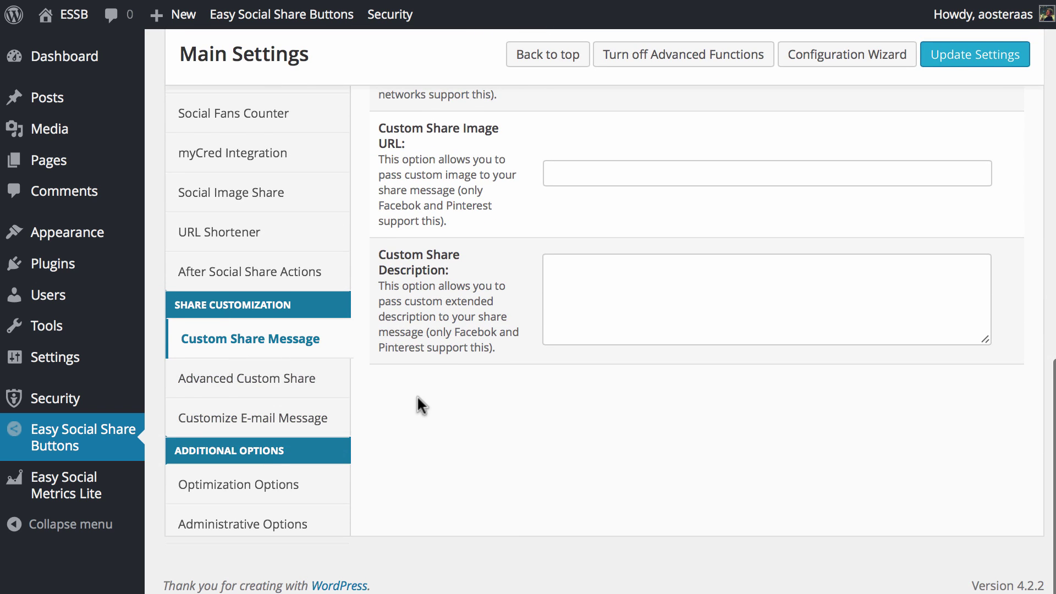
scroll(418, 397, "up", 5)
scroll(418, 397, "up", 4)
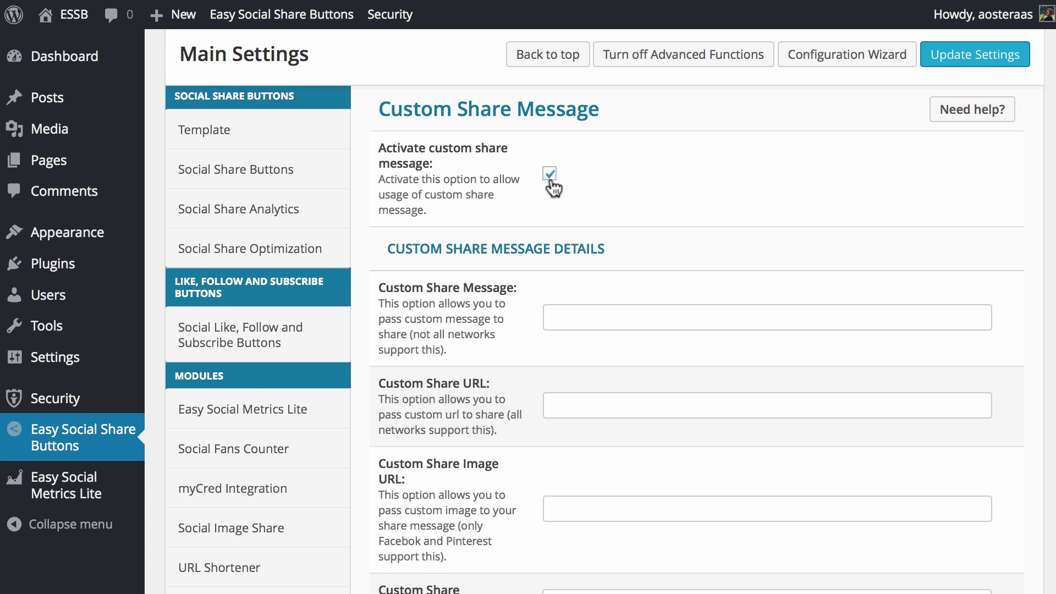
scroll(652, 151, "down", 3)
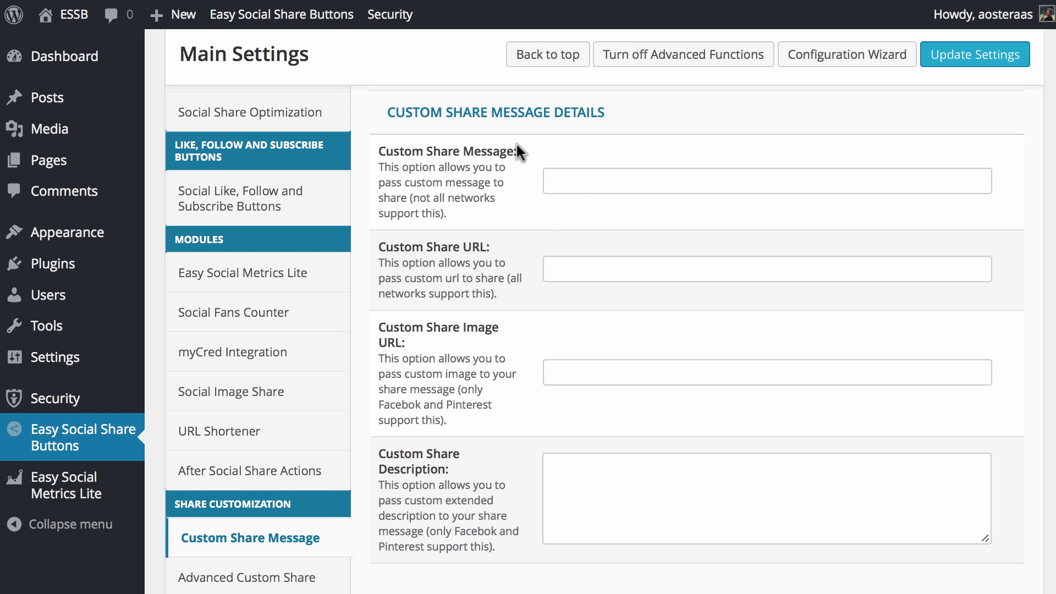
Step: Enter "Hey, check out what I just read" as the Custom Share Message, then move to Custom Share URL
left_click(587, 182)
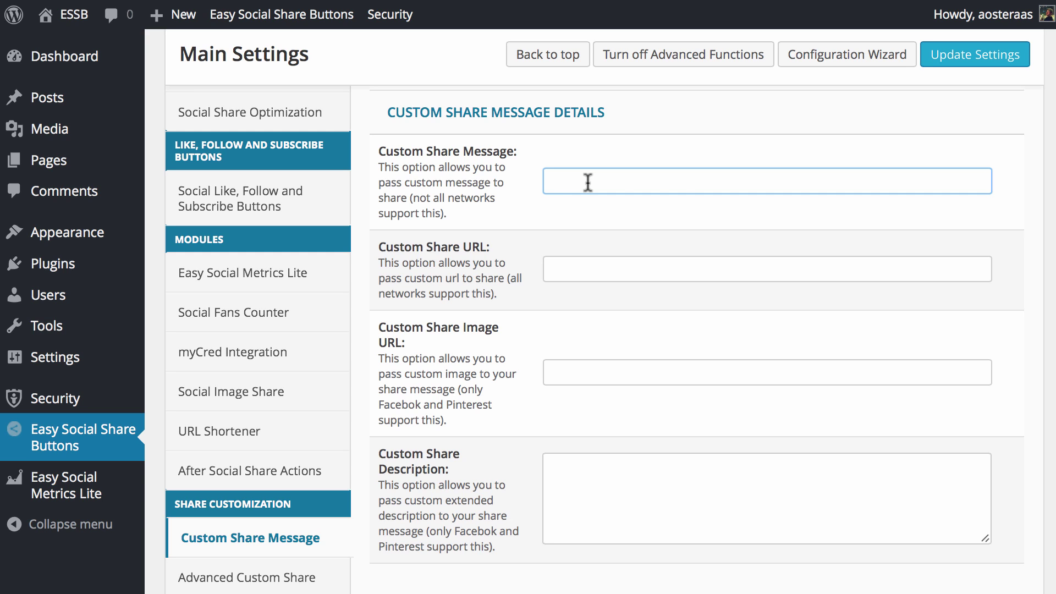
type("Hey, check out what I just read")
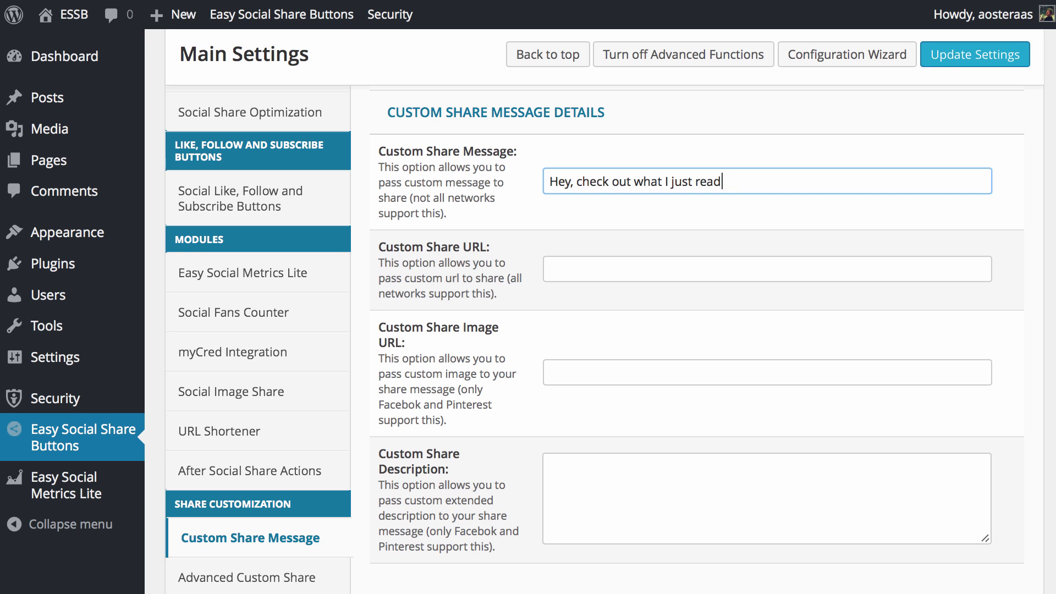
key("Tab")
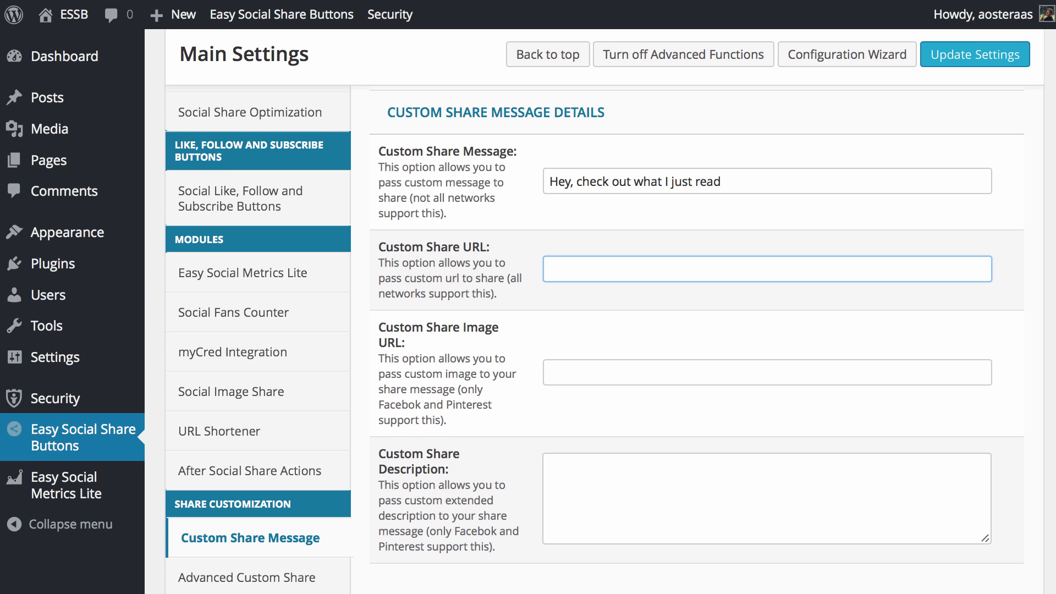
scroll(545, 112, "down", 3)
scroll(545, 111, "down", 1)
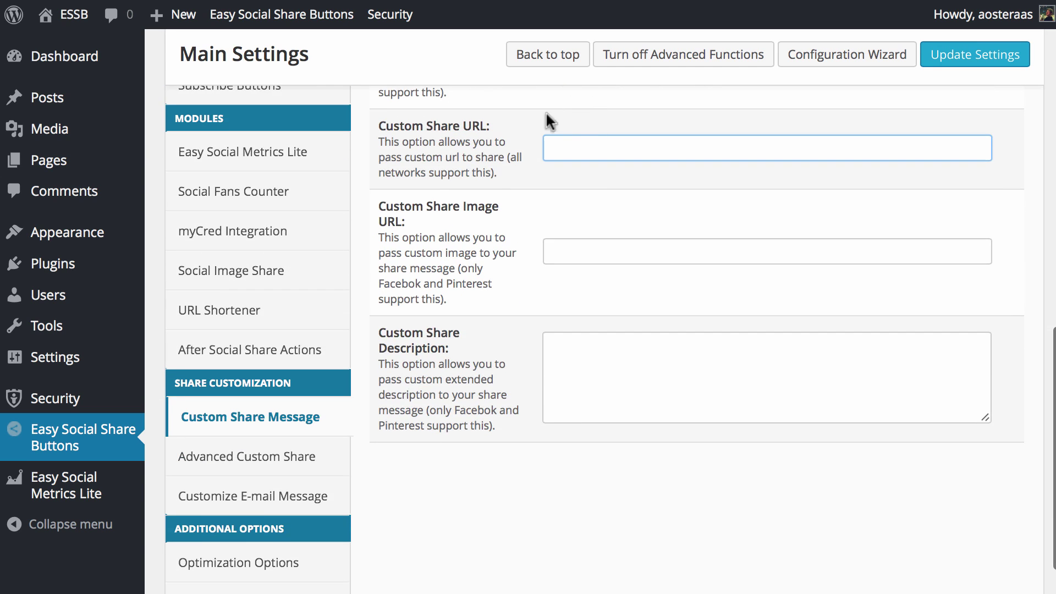
left_click(586, 262)
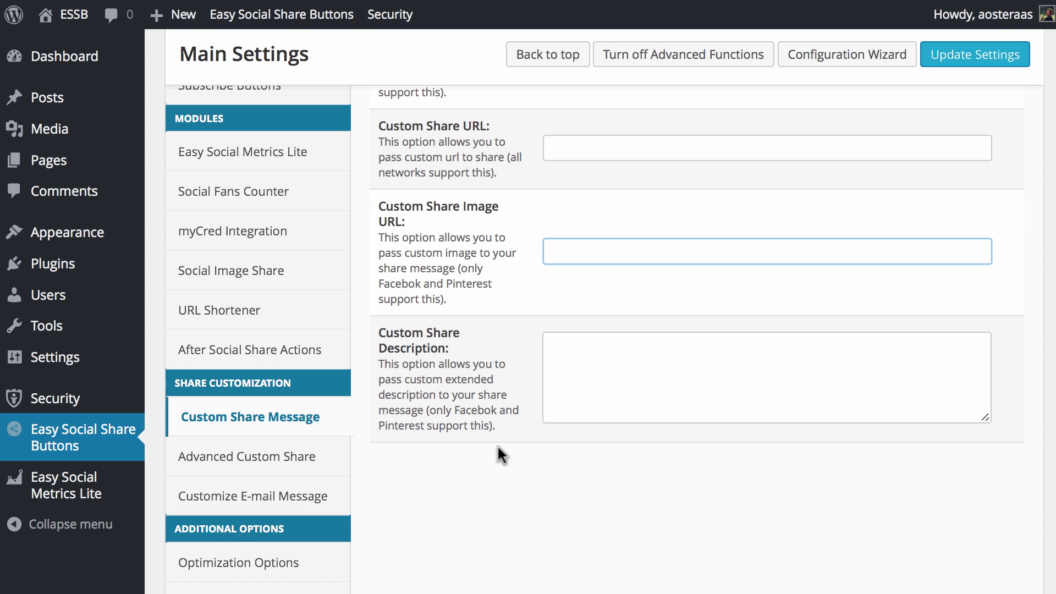
left_click(631, 400)
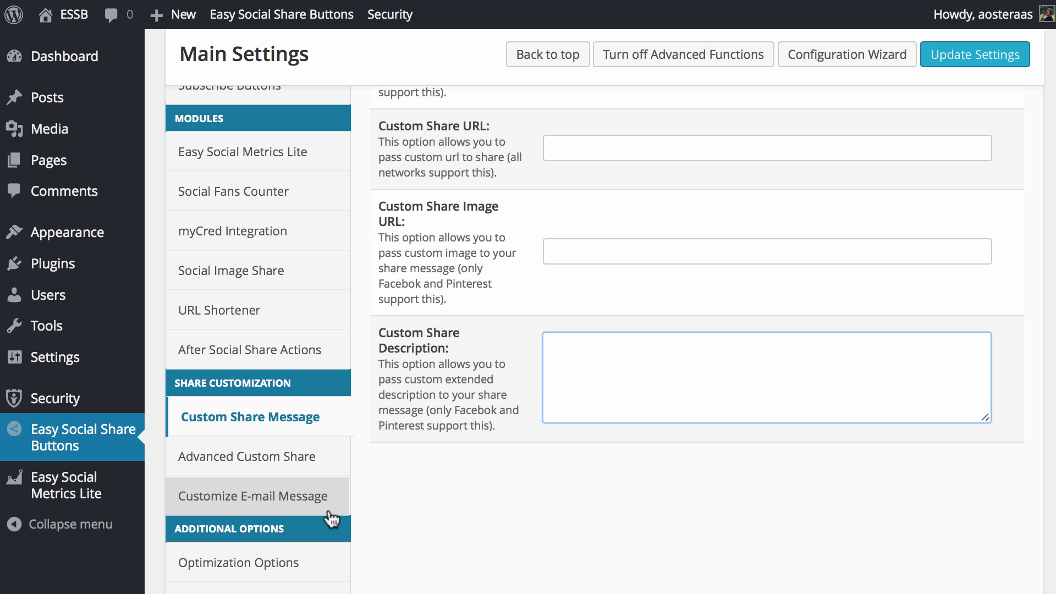
Step: Show the Advanced Custom Share settings with per-network Facebook and Twitter fields
left_click(338, 456)
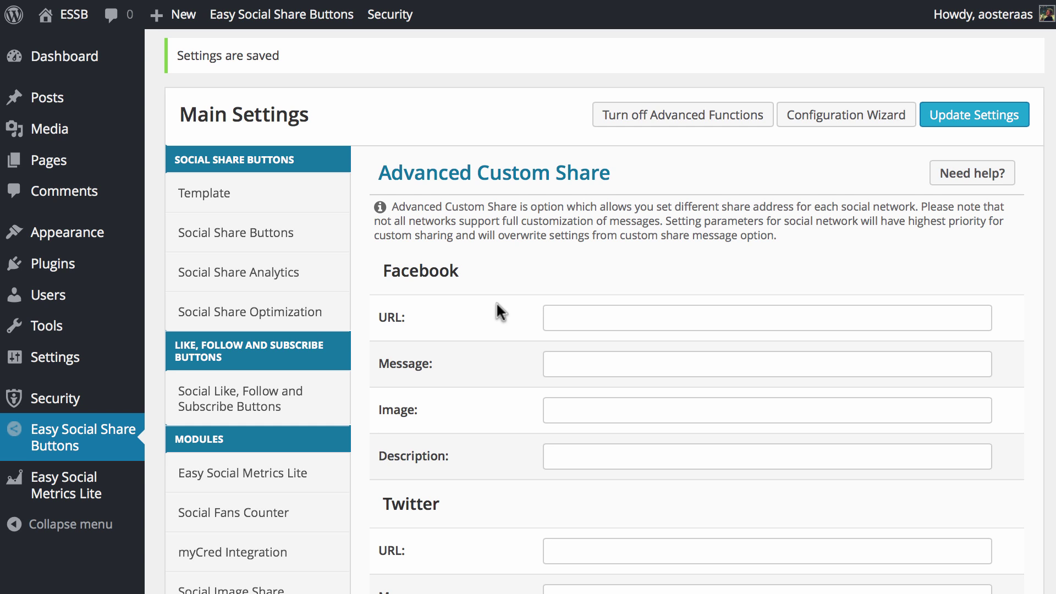
scroll(497, 305, "down", 4)
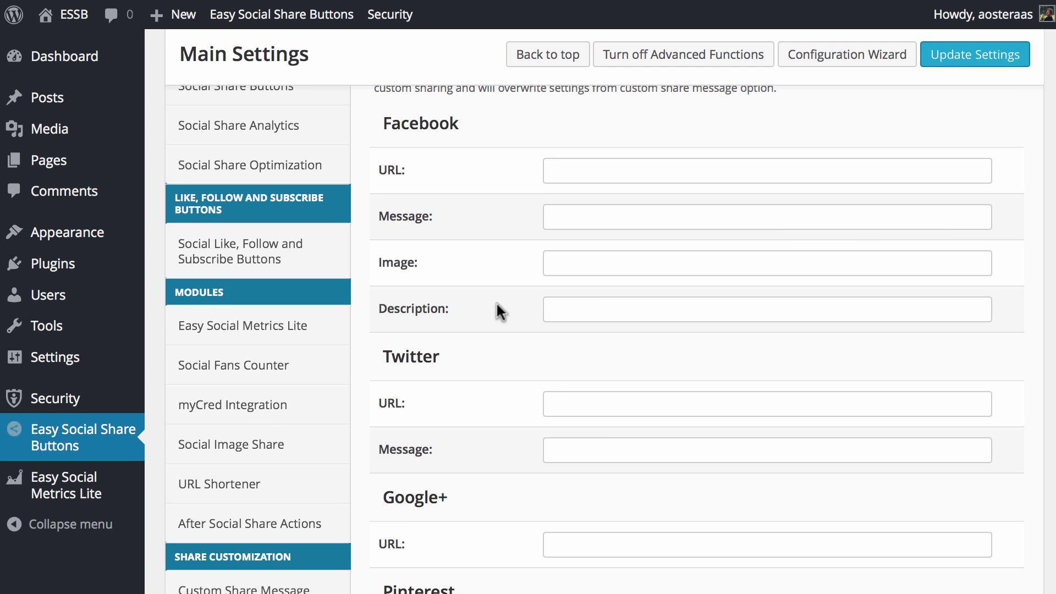
scroll(496, 301, "down", 1)
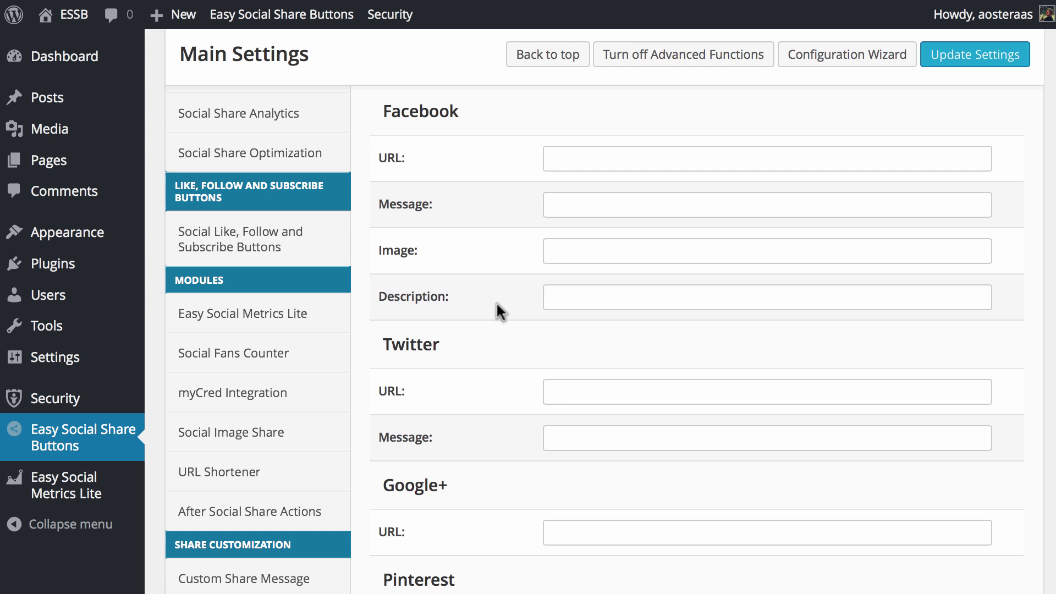
scroll(495, 305, "down", 1)
left_click(572, 165)
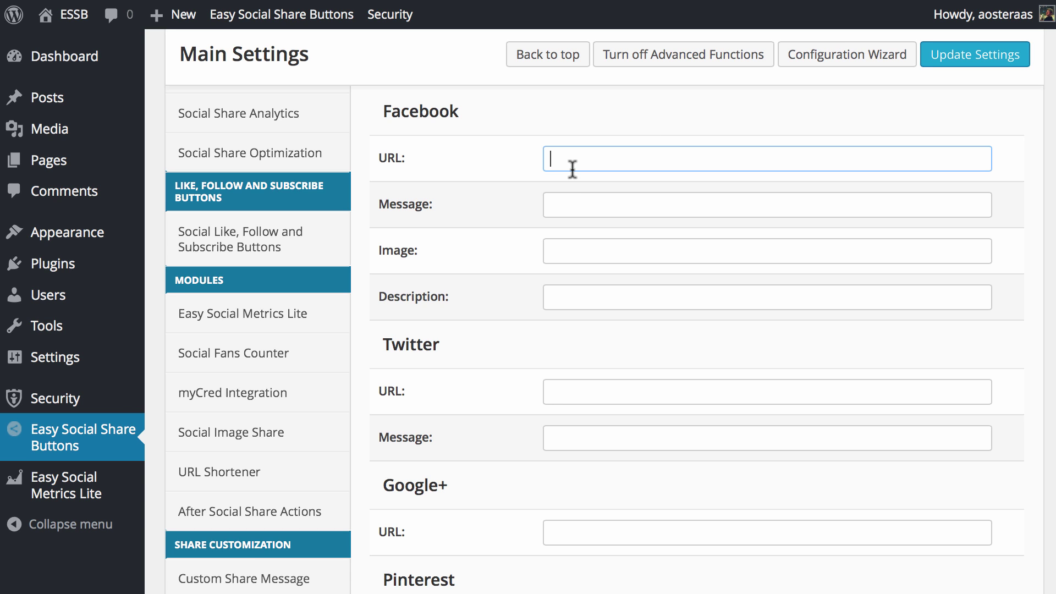
left_click(602, 201)
left_click(583, 254)
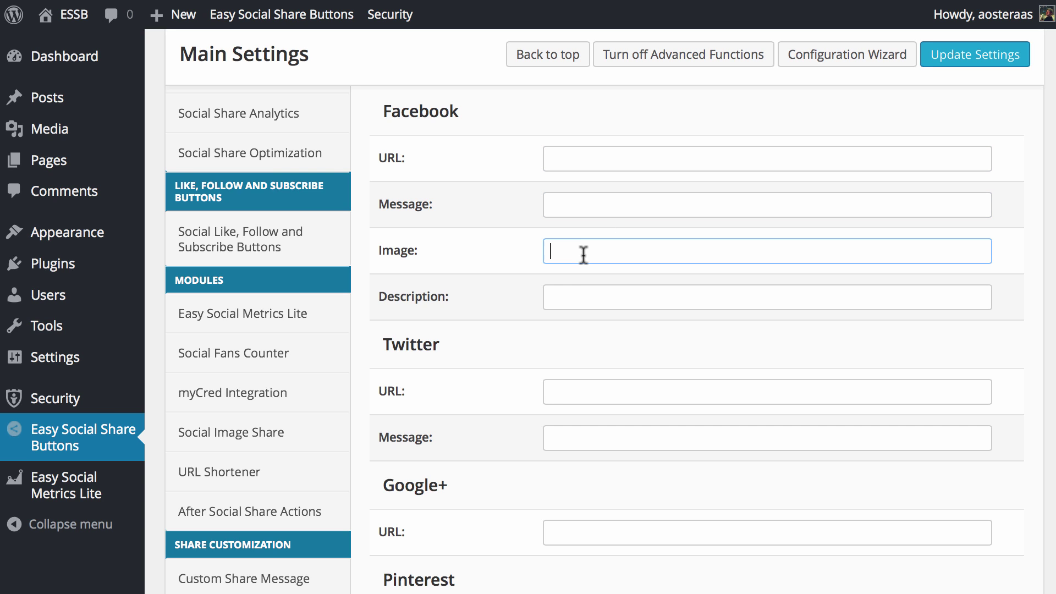
left_click(572, 292)
scroll(437, 232, "down", 1)
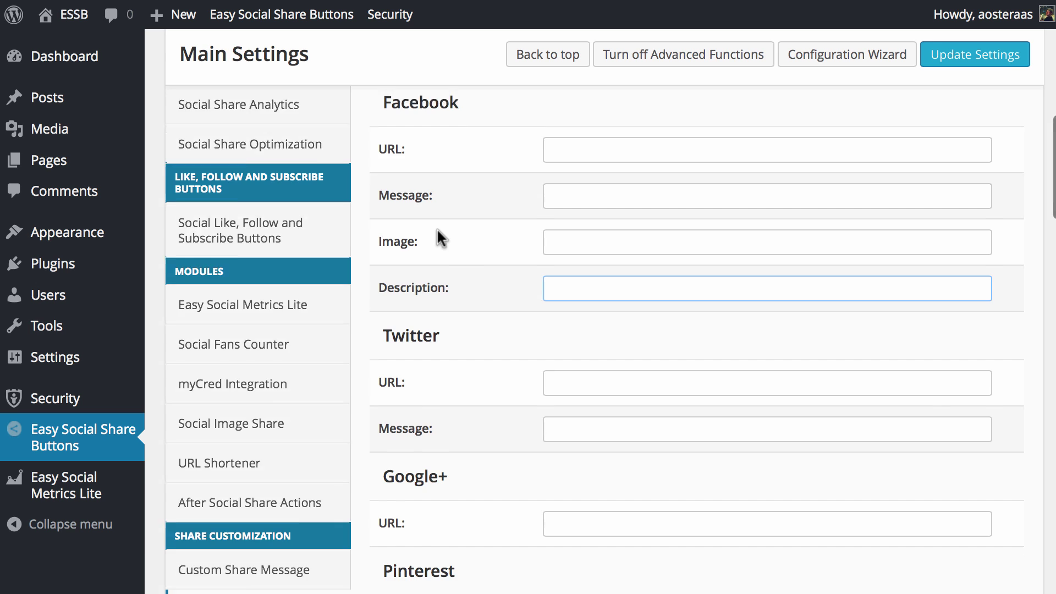
scroll(436, 229, "down", 3)
scroll(437, 236, "down", 3)
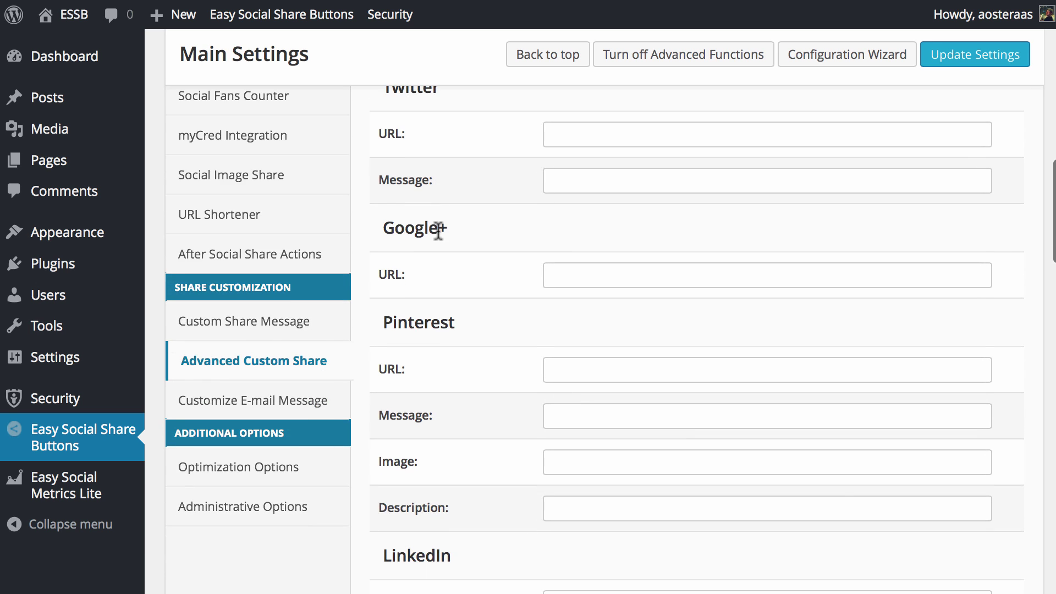
scroll(442, 330, "down", 2)
scroll(443, 336, "down", 5)
scroll(443, 338, "down", 4)
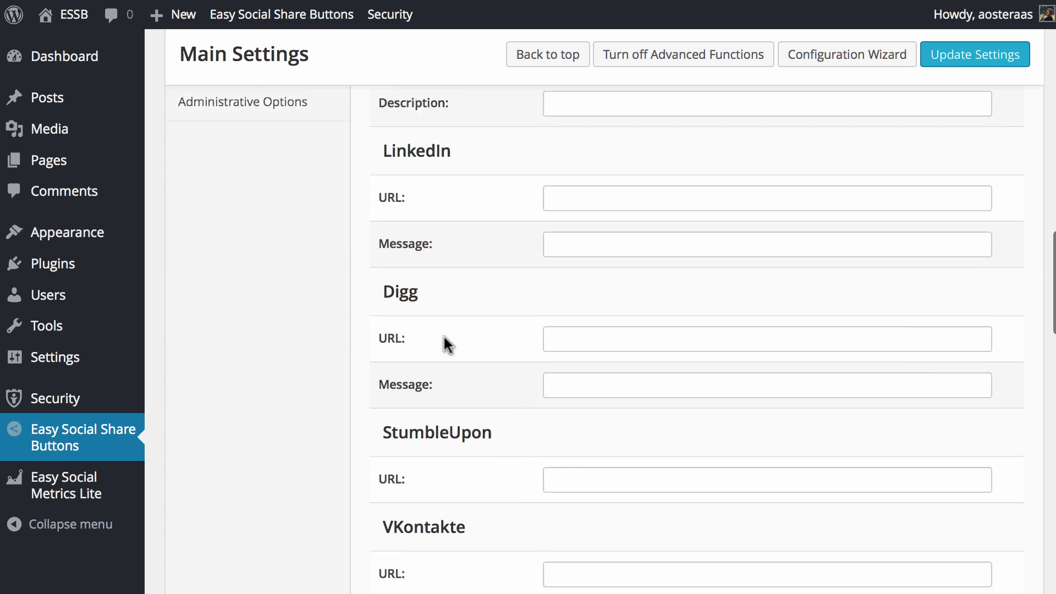
scroll(442, 337, "down", 2)
scroll(443, 337, "down", 2)
scroll(444, 337, "down", 3)
scroll(444, 337, "down", 5)
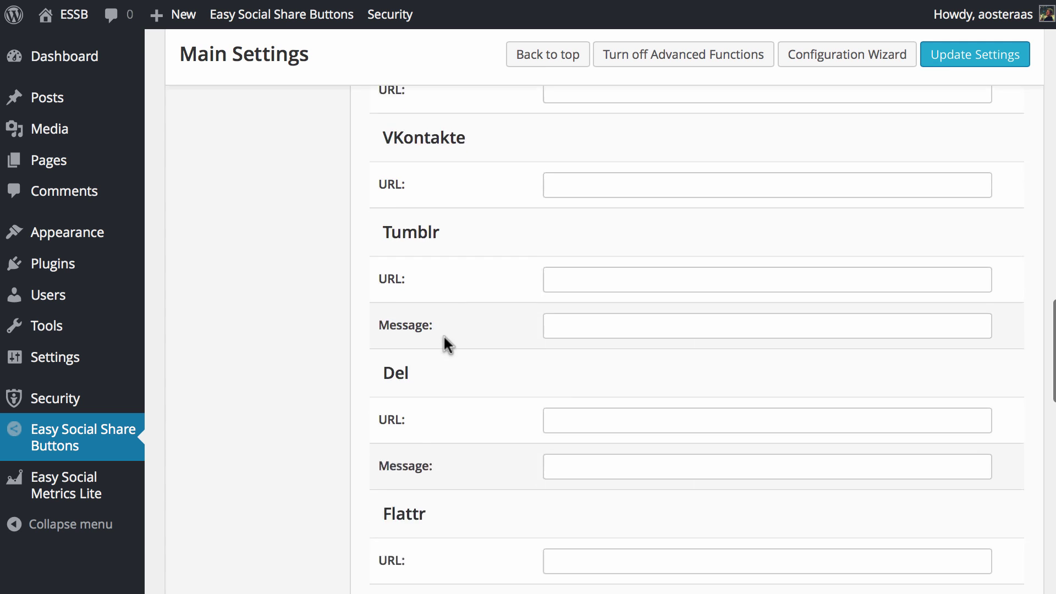
scroll(444, 336, "down", 2)
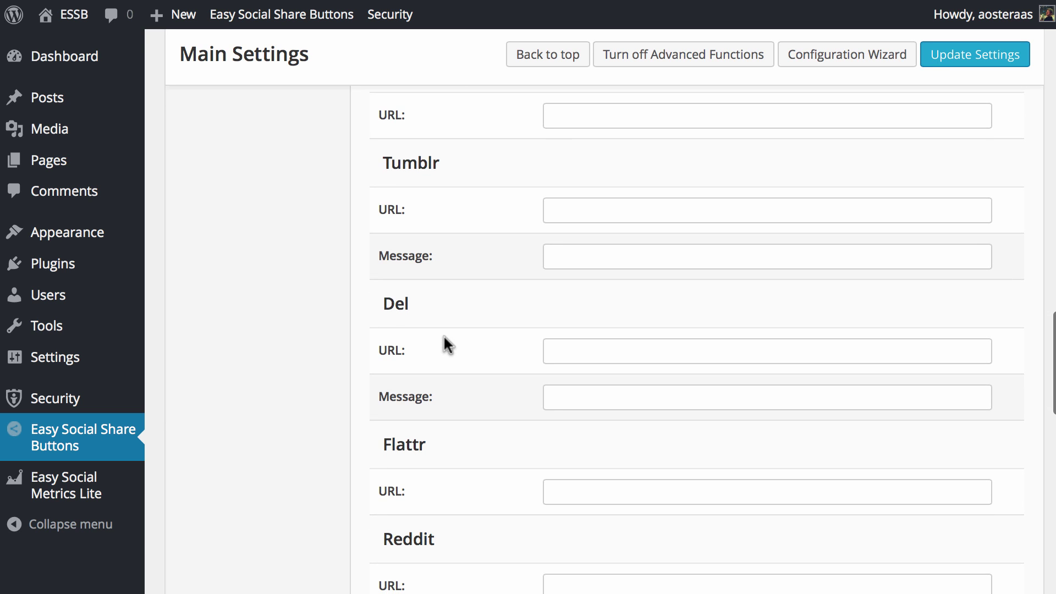
scroll(442, 344, "down", 2)
scroll(443, 343, "down", 3)
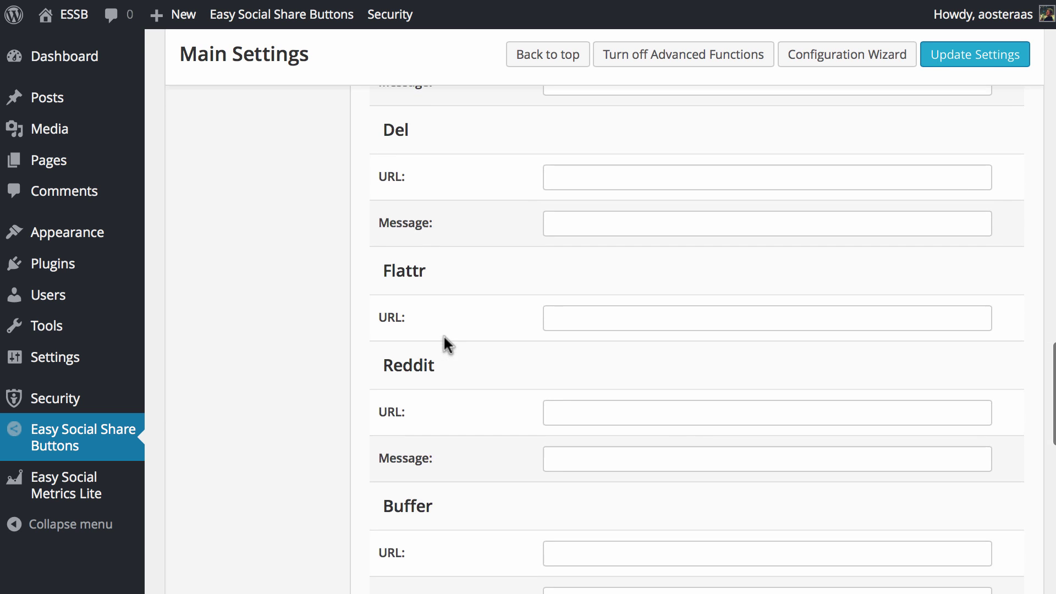
scroll(452, 473, "down", 5)
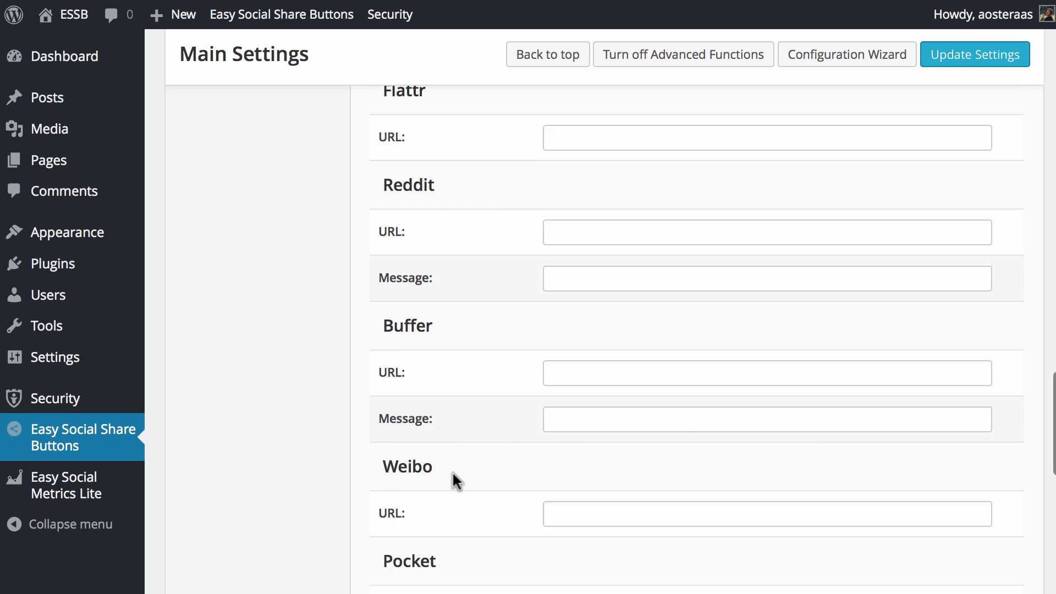
scroll(453, 473, "down", 2)
scroll(453, 473, "down", 3)
scroll(452, 470, "down", 5)
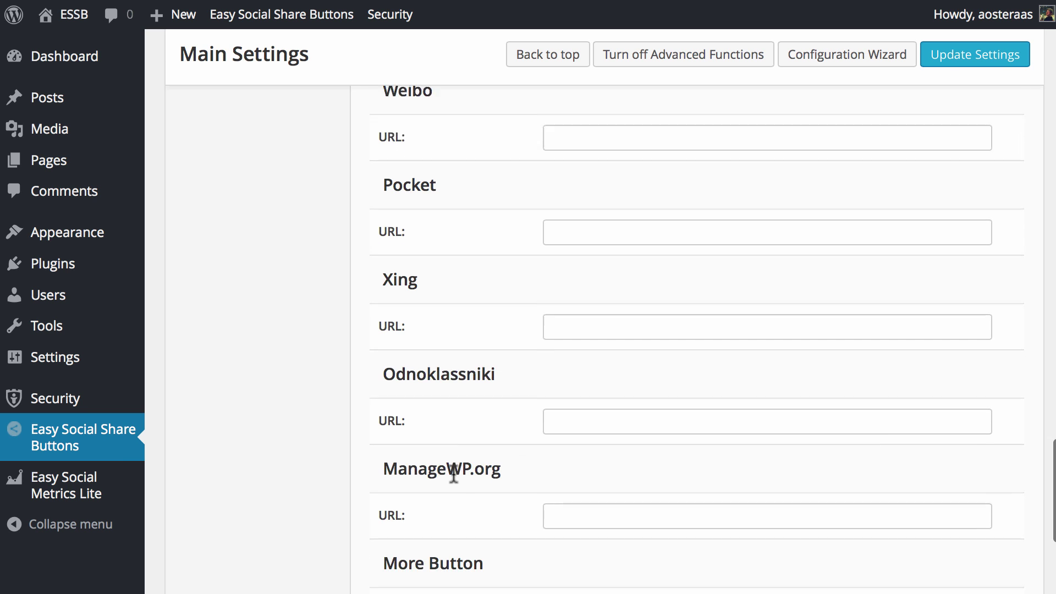
scroll(452, 470, "down", 3)
scroll(452, 471, "down", 5)
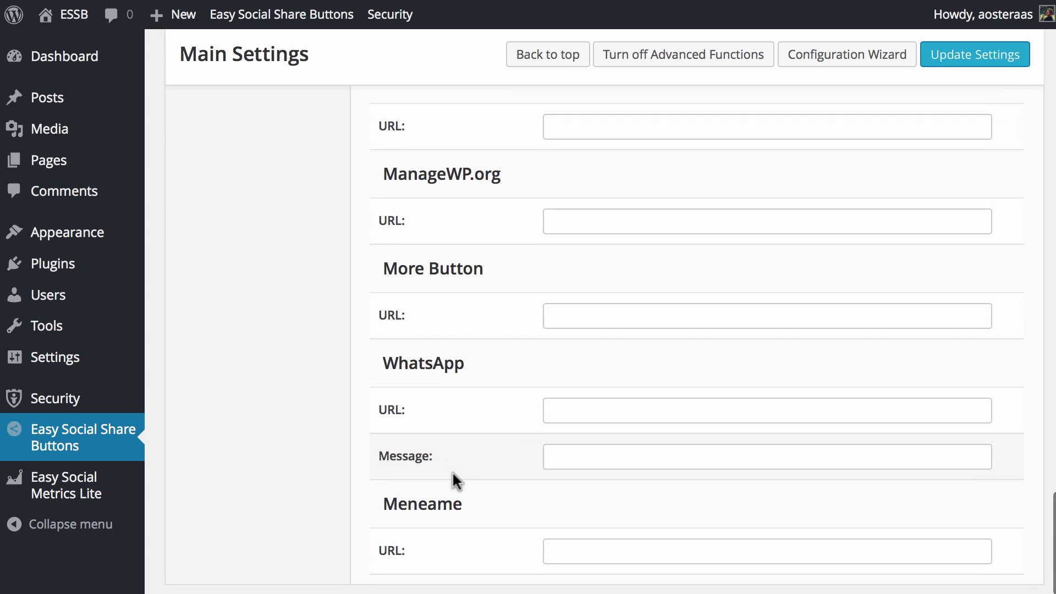
scroll(452, 471, "down", 1)
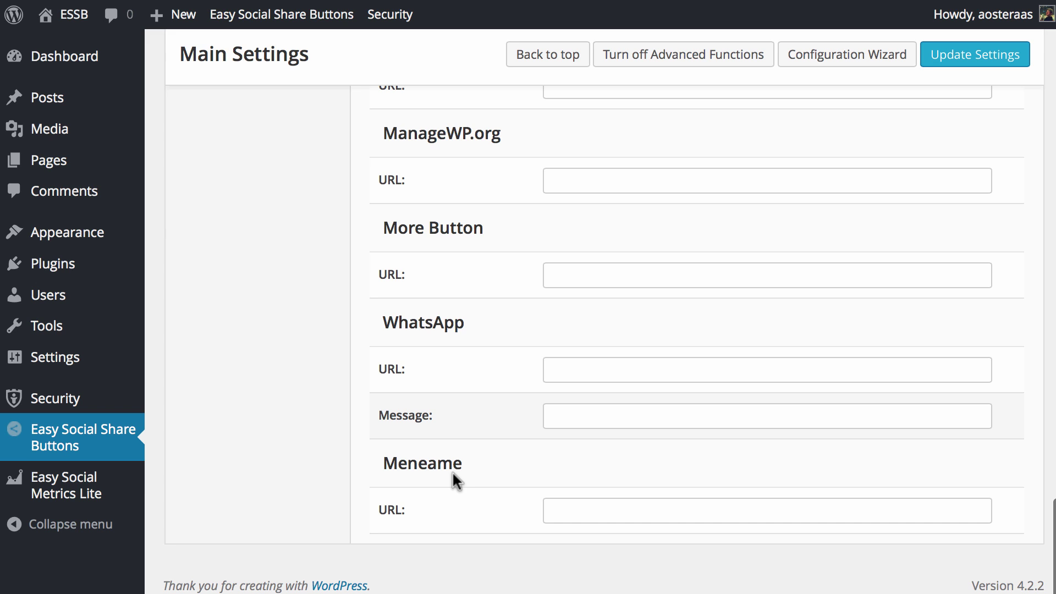
scroll(452, 471, "up", 1)
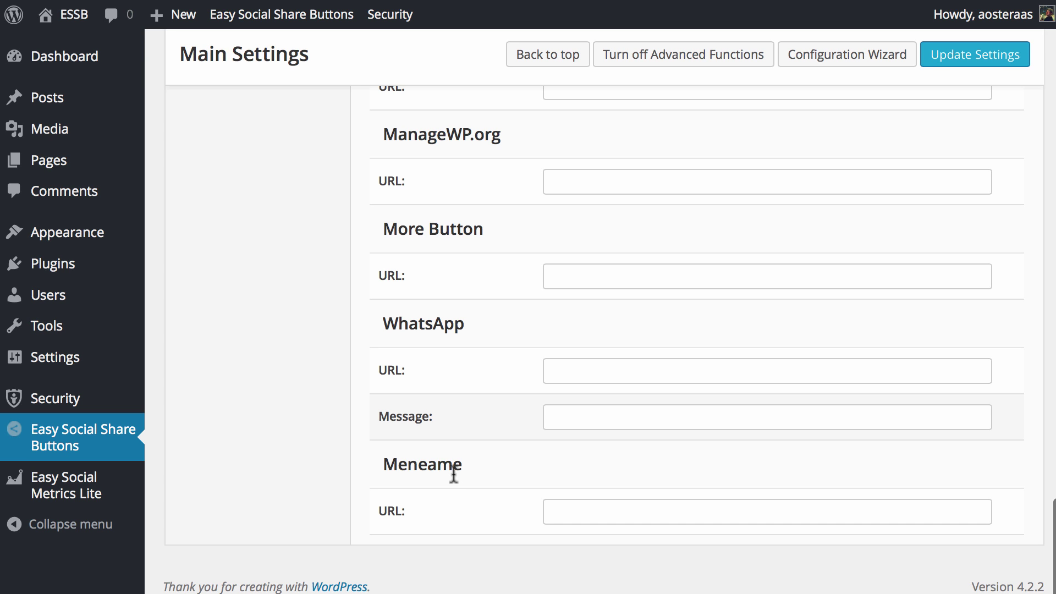
scroll(453, 475, "up", 1)
scroll(453, 475, "up", 5)
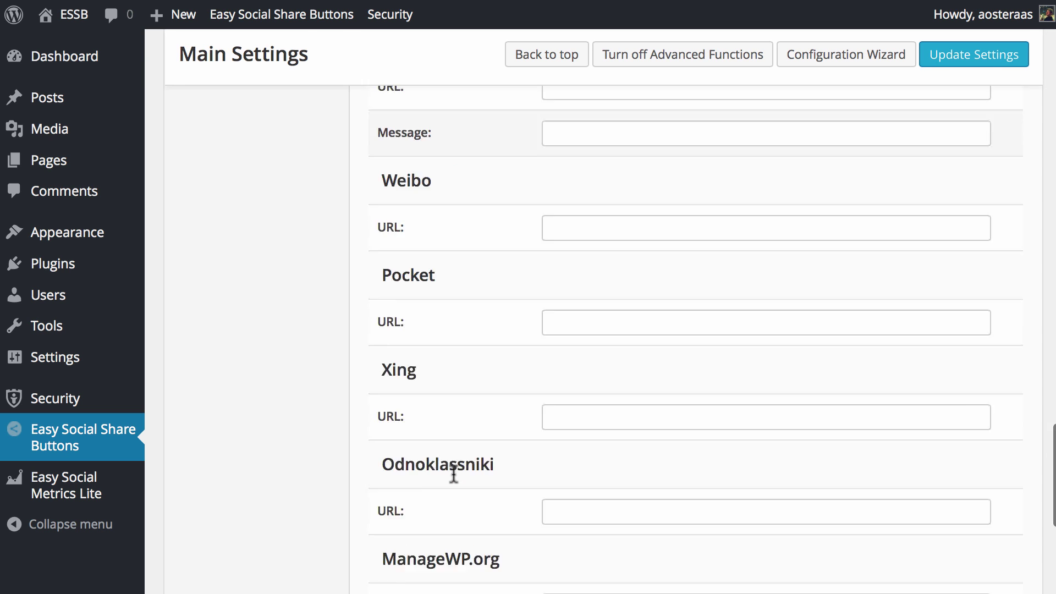
scroll(453, 476, "up", 5)
scroll(453, 474, "up", 3)
scroll(453, 475, "up", 5)
scroll(453, 474, "up", 3)
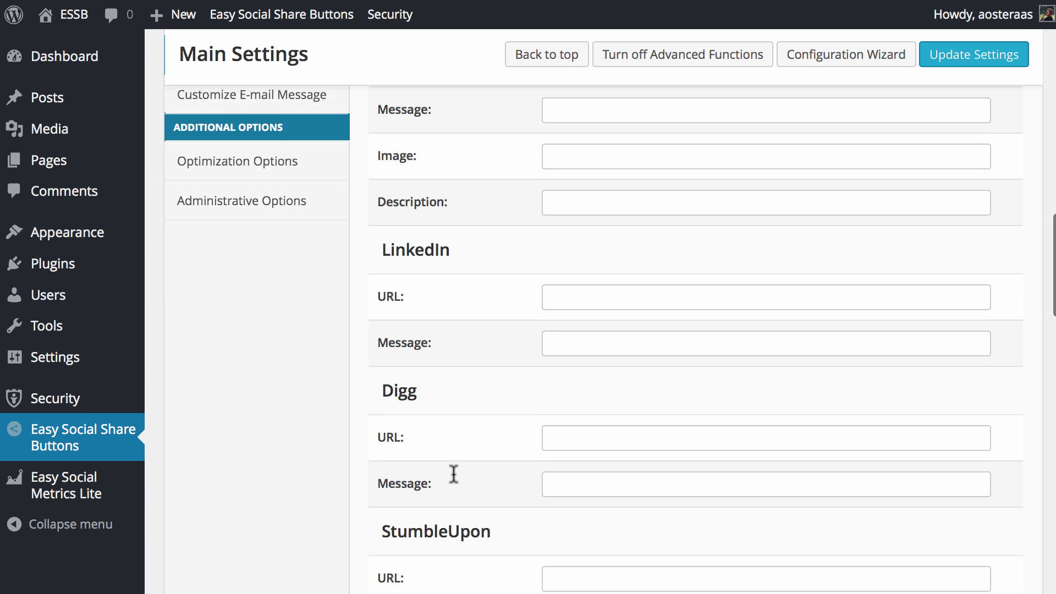
scroll(452, 474, "up", 3)
scroll(454, 474, "up", 2)
scroll(453, 474, "up", 1)
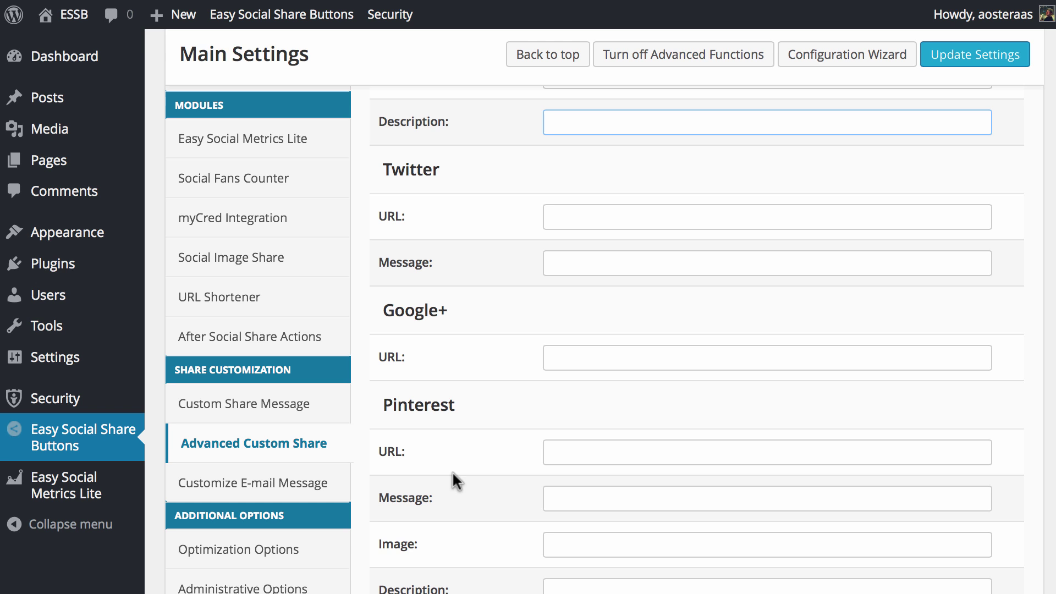
scroll(452, 470, "up", 4)
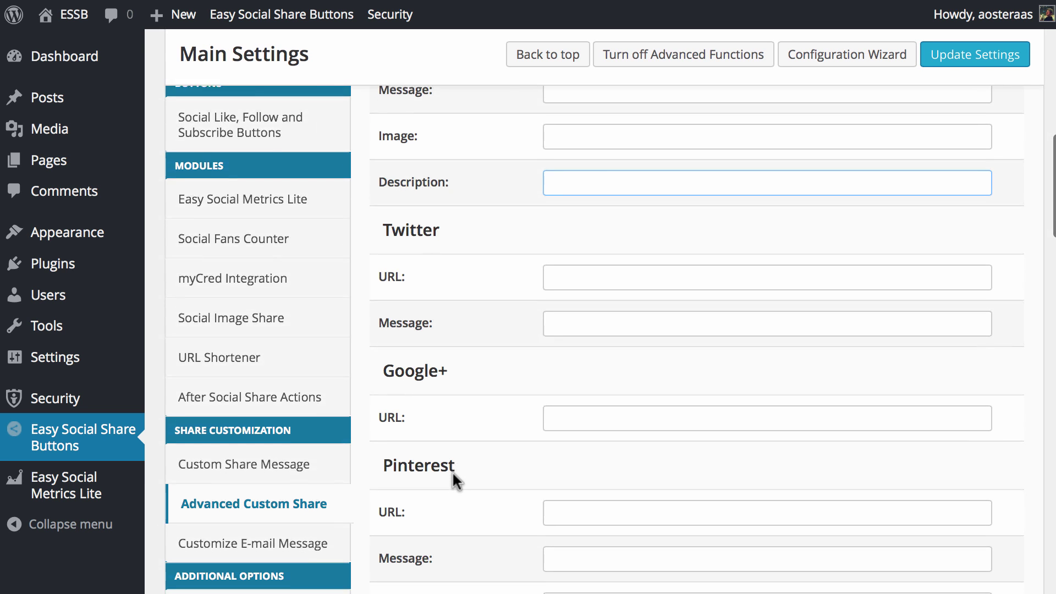
scroll(452, 470, "down", 2)
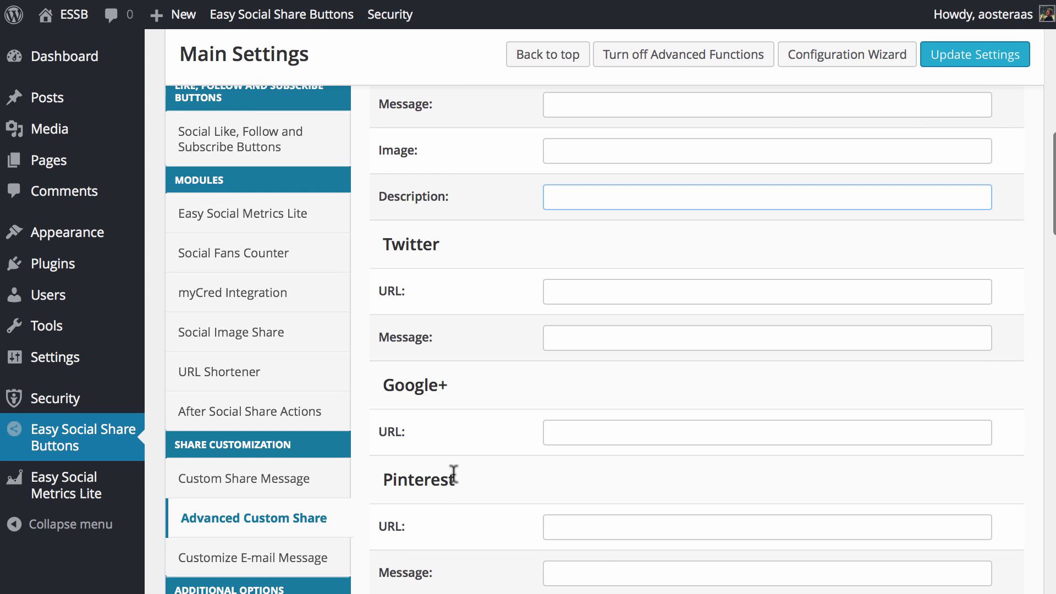